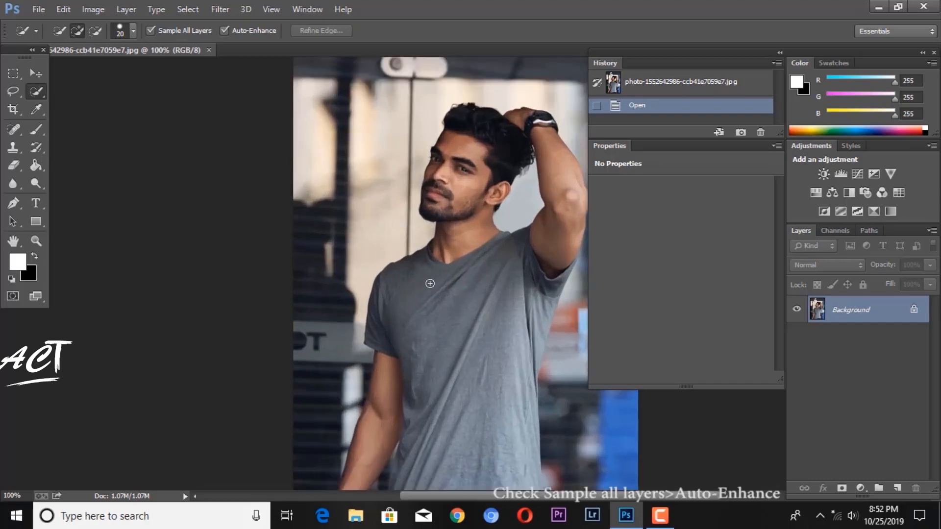
Step: Select the man's grey T-shirt from the shoulders down to the hem with the Quick Selection tool at brush size 20
left_click_drag(398, 303, 335, 215)
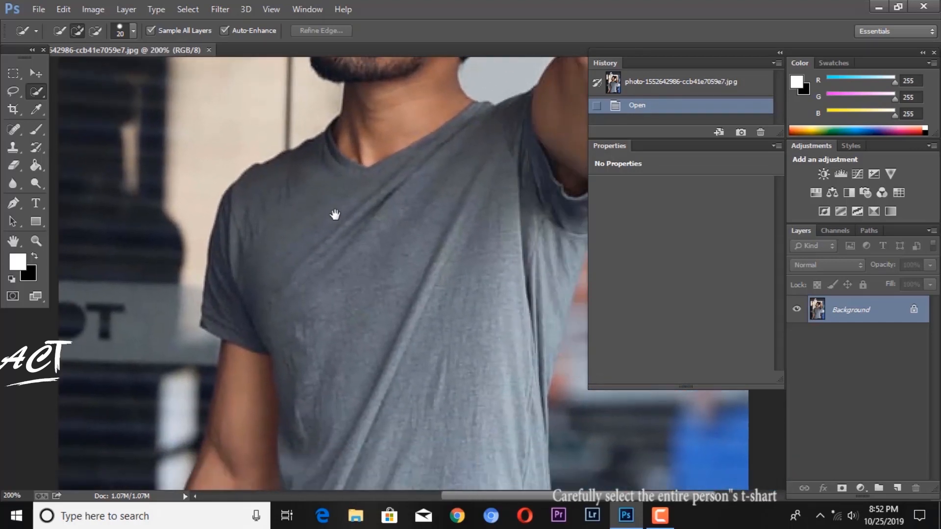
mouse_move(226, 293)
left_mouse_down()
mouse_move(270, 203)
mouse_move(420, 196)
mouse_move(471, 148)
mouse_move(535, 189)
mouse_move(544, 220)
mouse_move(512, 276)
mouse_move(399, 343)
mouse_move(490, 392)
mouse_move(541, 298)
mouse_move(527, 451)
left_mouse_up()
key("space")
mouse_move(463, 377)
left_mouse_down()
mouse_move(415, 347)
mouse_move(355, 170)
mouse_move(335, 147)
left_mouse_up()
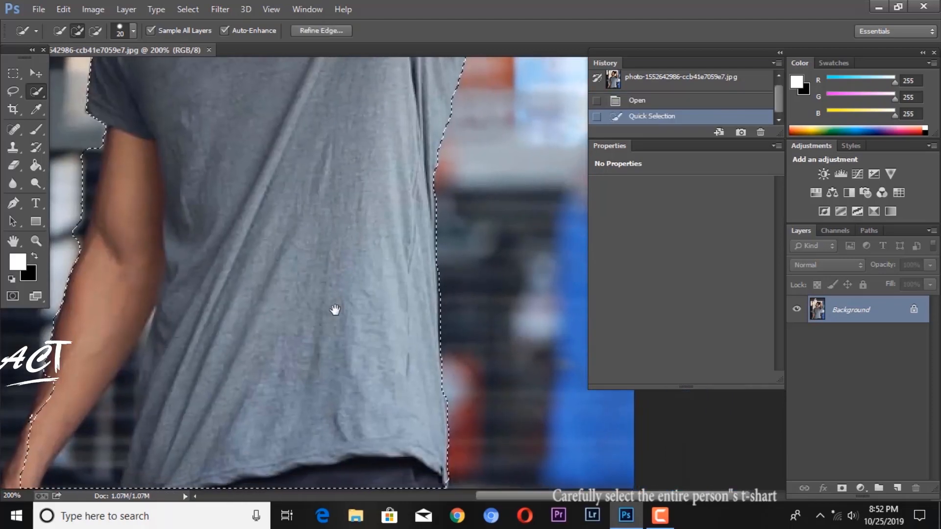
left_click_drag(333, 308, 325, 248)
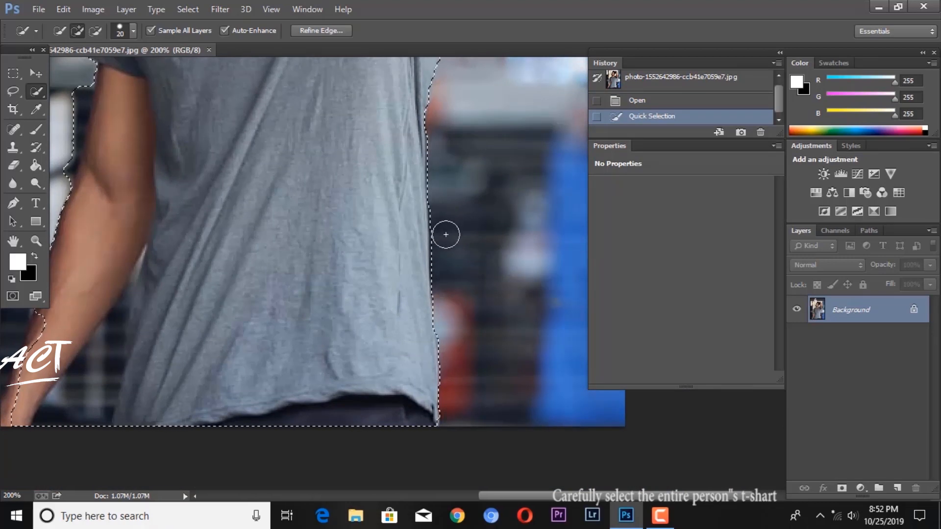
Step: Subtract the dark trousers below the T-shirt hem from the selection with a Quick Selection brush of size 10
key("bracketleft")
key("ctrl+plus")
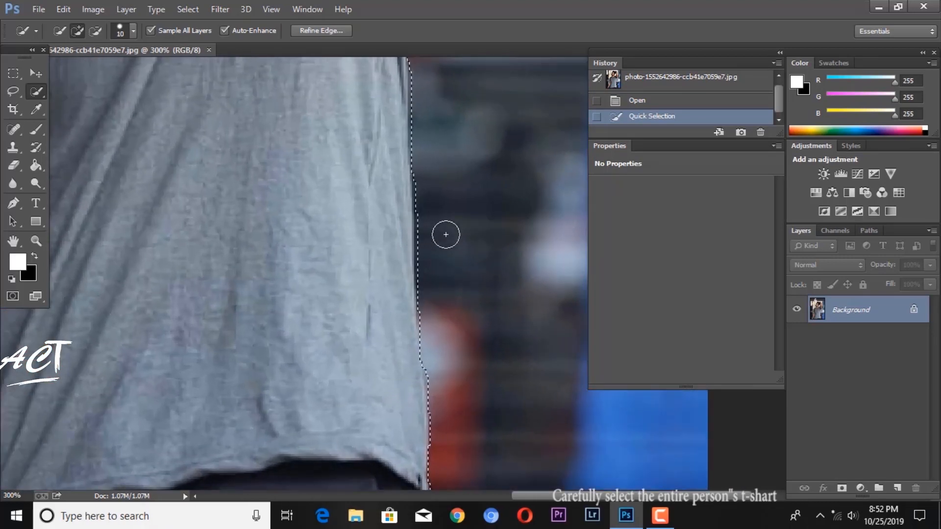
scroll(446, 234, "up", 1)
left_click_drag(387, 325, 370, 123)
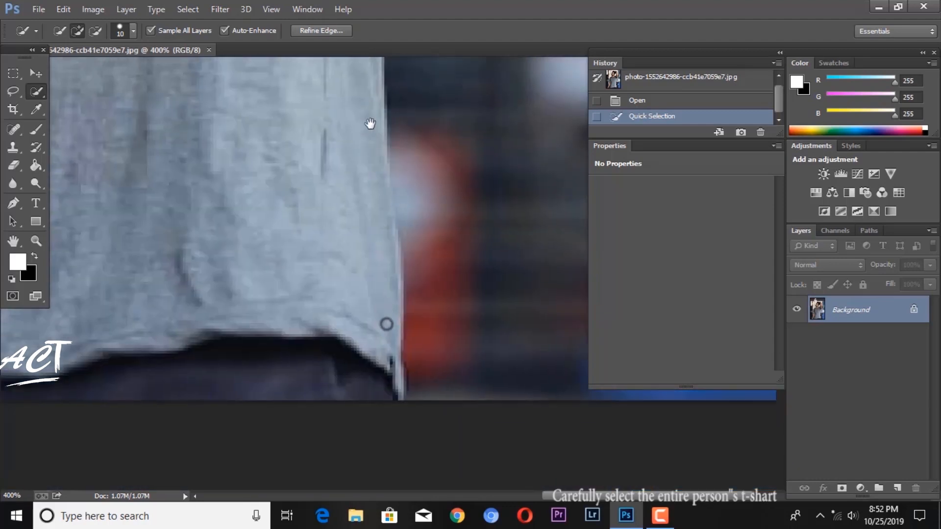
key("alt")
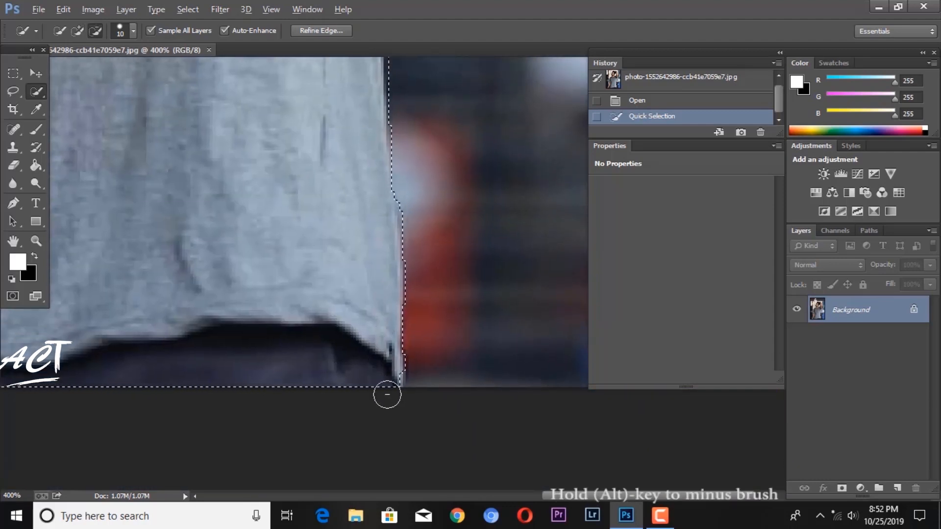
mouse_move(381, 387)
left_mouse_down()
mouse_move(342, 357)
mouse_move(293, 353)
mouse_move(572, 342)
left_mouse_up()
key("space")
left_click_drag(350, 372, 393, 373)
key("space")
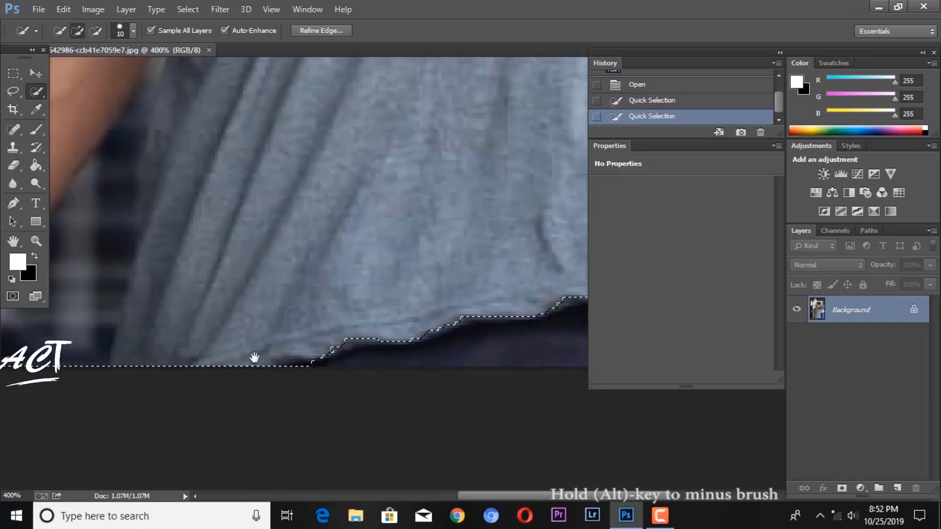
Step: Subtract the background between the lowered arm and the T-shirt from the selection, undoing the stroke that cuts into the fabric
left_click_drag(252, 361, 384, 376)
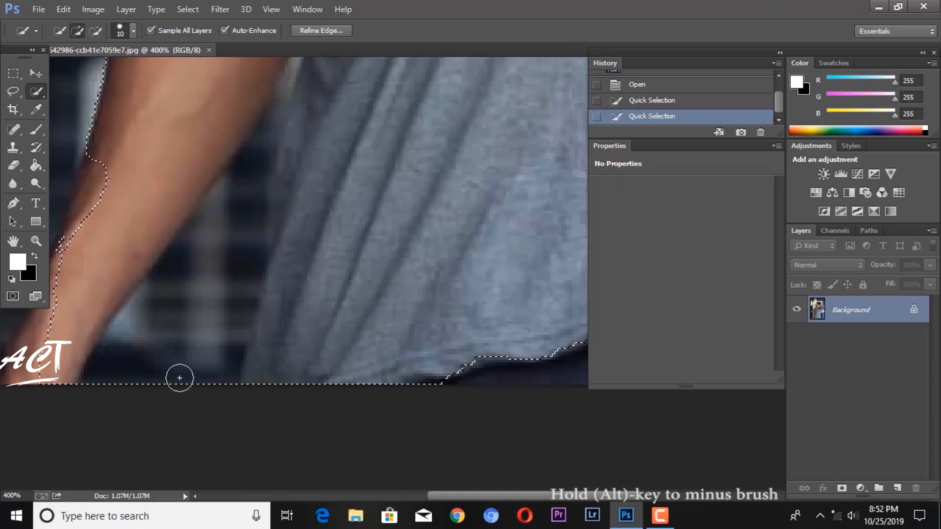
mouse_move(176, 380)
left_mouse_down()
mouse_move(204, 350)
mouse_move(240, 255)
mouse_move(257, 149)
mouse_move(297, 136)
mouse_move(309, 252)
mouse_move(311, 214)
left_mouse_up()
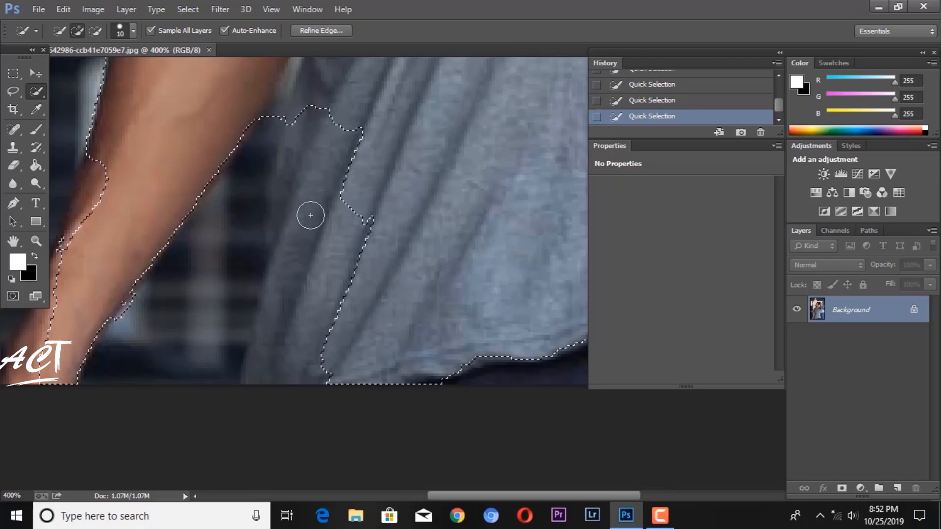
key("ctrl+z")
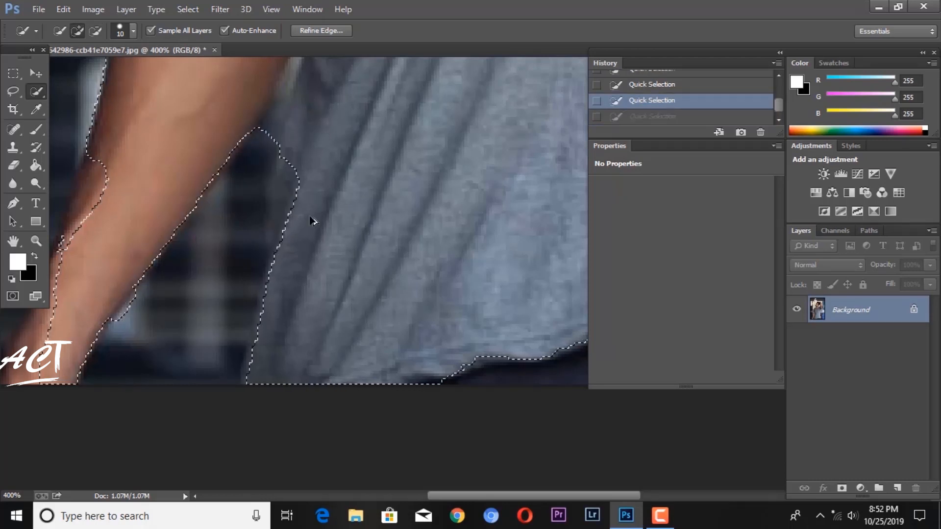
mouse_move(308, 216)
left_mouse_down()
mouse_move(318, 306)
mouse_move(284, 428)
mouse_move(252, 427)
left_mouse_up()
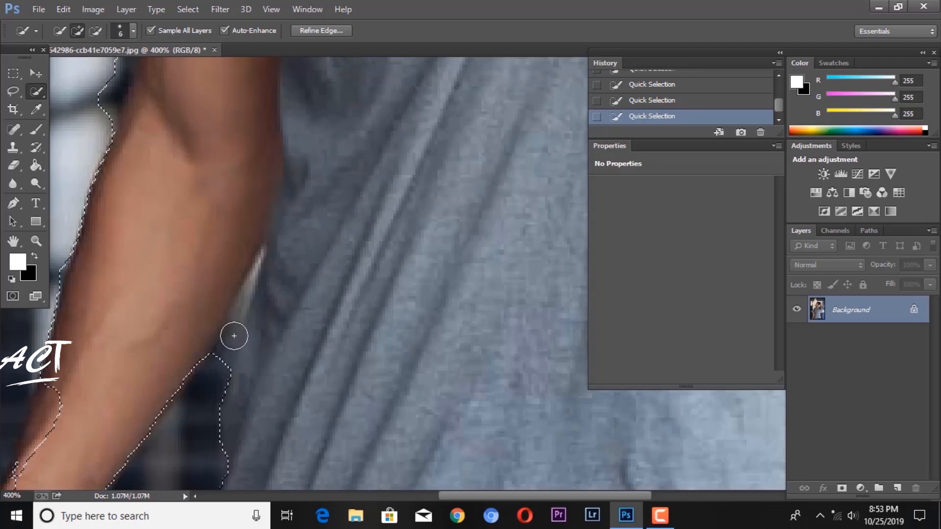
Step: Subtract the narrow gap between the forearm and the T-shirt from the selection with the brush reduced to size 3
key("bracketleft")
key("bracketleft")
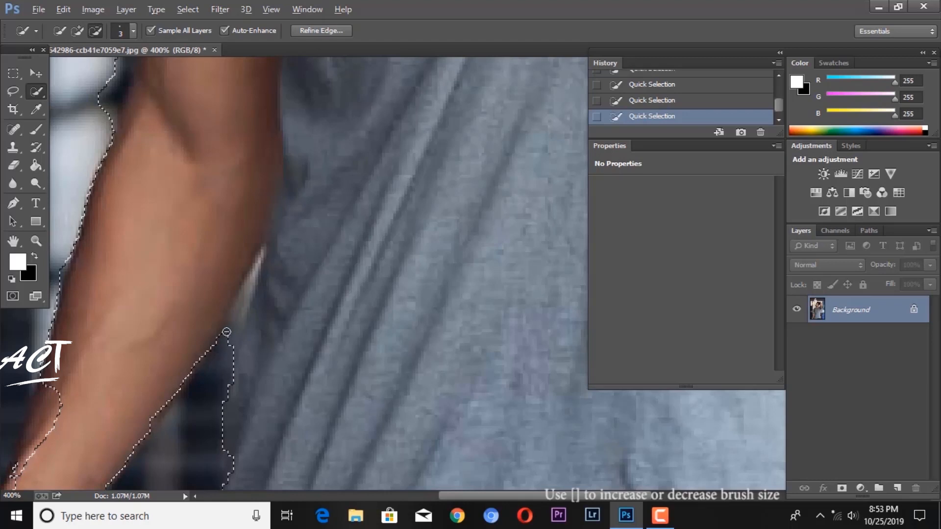
left_click_drag(226, 332, 234, 322)
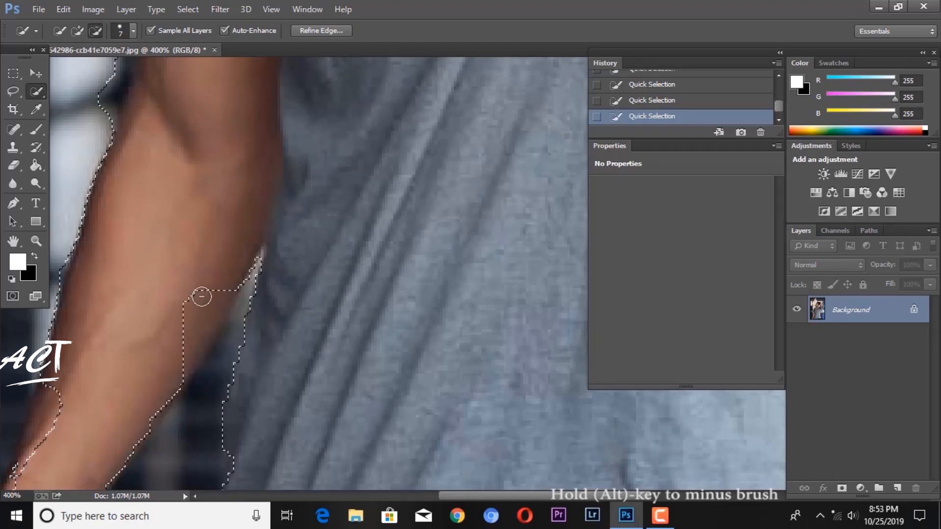
Step: Subtract the bare lowered arm up to the sleeve hem from the selection with a size 7 brush
mouse_move(228, 248)
left_mouse_down()
mouse_move(249, 172)
mouse_move(249, 108)
left_mouse_up()
mouse_move(327, 135)
left_mouse_down()
mouse_move(352, 394)
mouse_move(339, 517)
mouse_move(331, 403)
left_mouse_up()
key("alt")
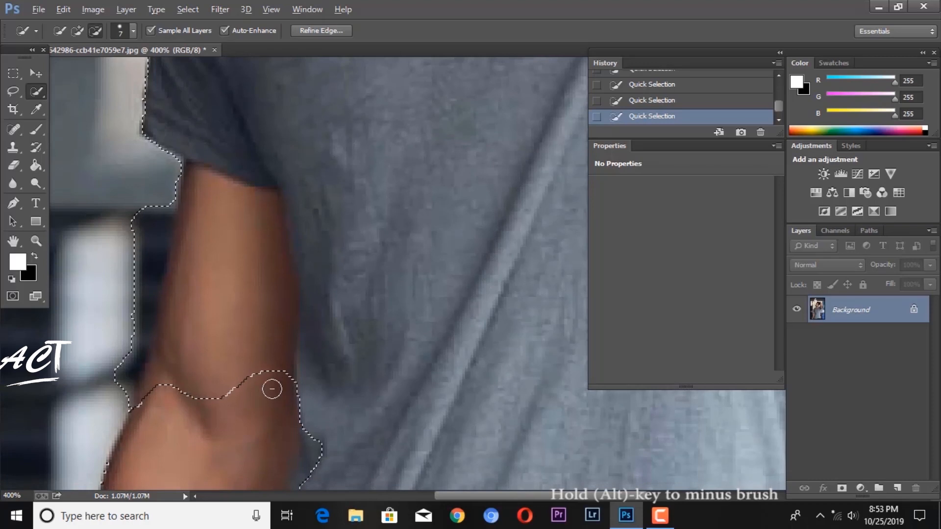
mouse_move(264, 368)
left_mouse_down()
mouse_move(270, 207)
mouse_move(199, 200)
mouse_move(171, 185)
mouse_move(136, 225)
mouse_move(110, 405)
mouse_move(157, 342)
left_mouse_up()
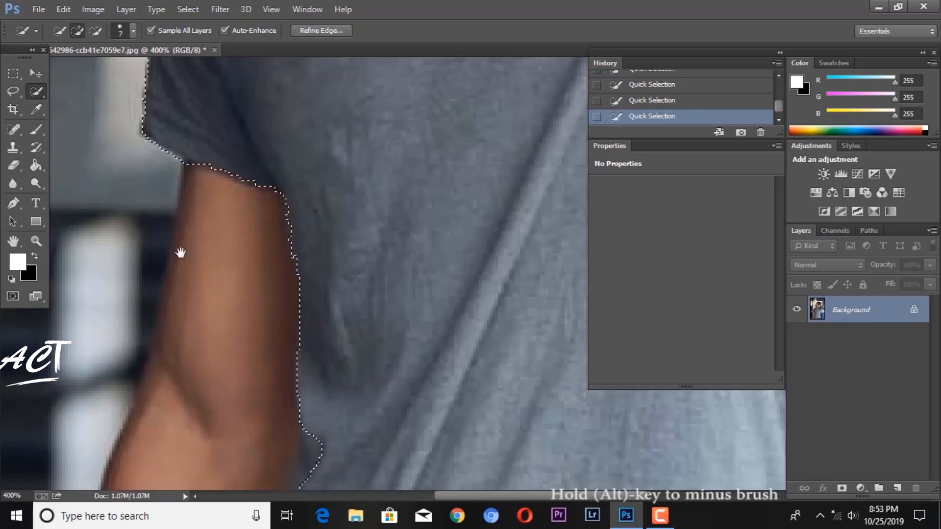
Step: Extend the selection over the collar tip beside the neck with the Quick Selection brush reduced to size 1
mouse_move(181, 254)
left_mouse_down()
mouse_move(191, 330)
mouse_move(231, 385)
mouse_move(220, 363)
left_mouse_up()
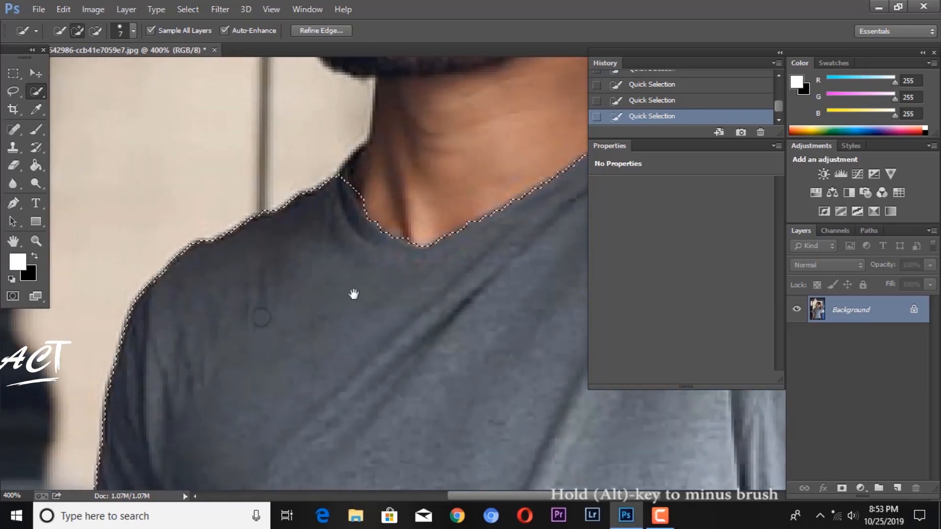
mouse_move(352, 294)
left_mouse_down()
mouse_move(304, 348)
mouse_move(297, 383)
mouse_move(319, 411)
left_mouse_up()
left_click(319, 403)
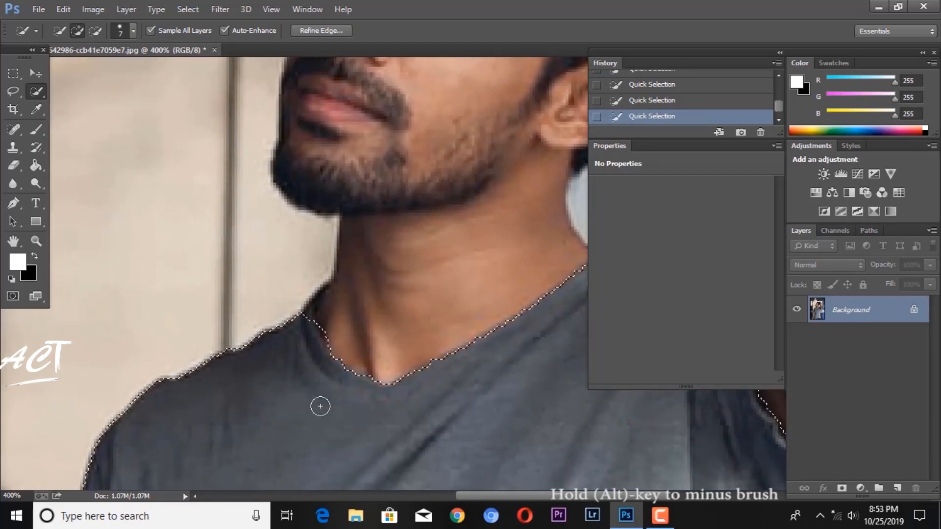
scroll(319, 398, "up", 1)
left_click_drag(260, 399, 303, 390)
scroll(278, 431, "up", 1)
scroll(295, 390, "up", 1)
scroll(295, 387, "down", 1)
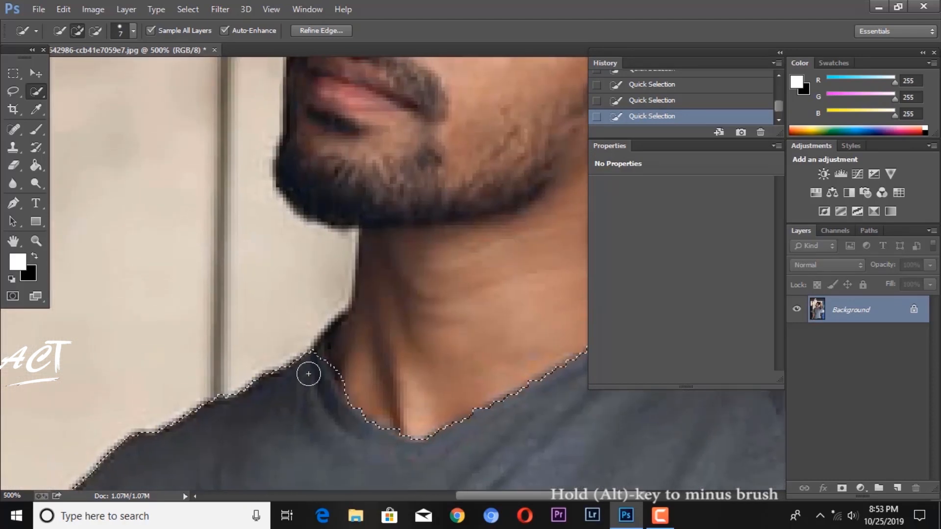
key("p")
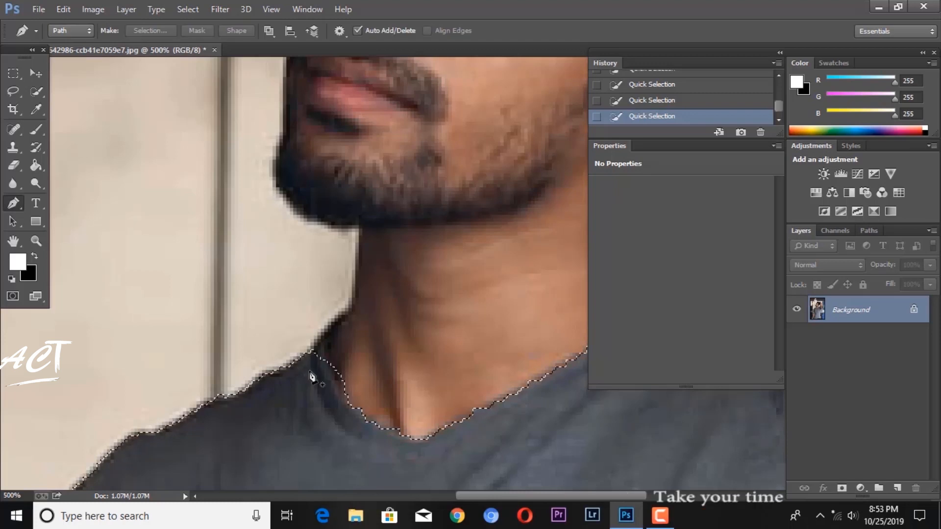
left_click(36, 92)
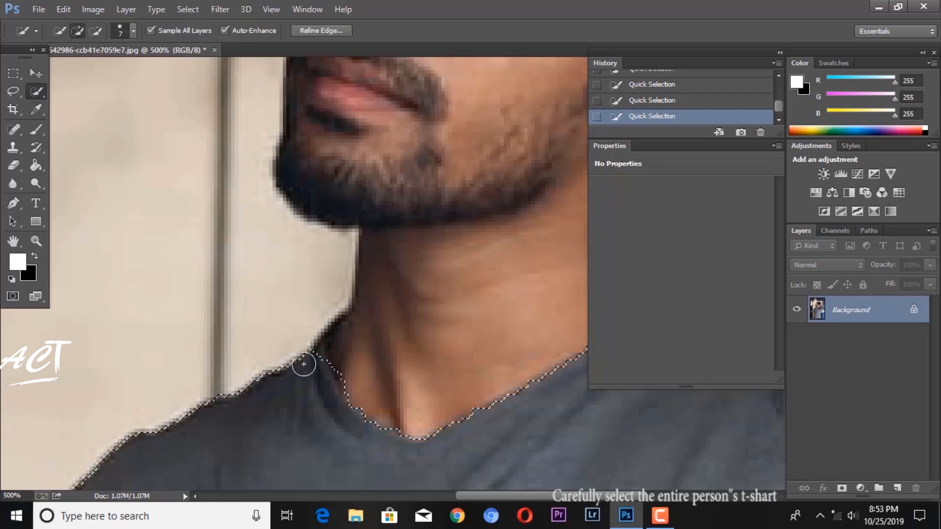
key("bracketleft")
key("bracketleft")
key("bracketleft")
key("bracketleft")
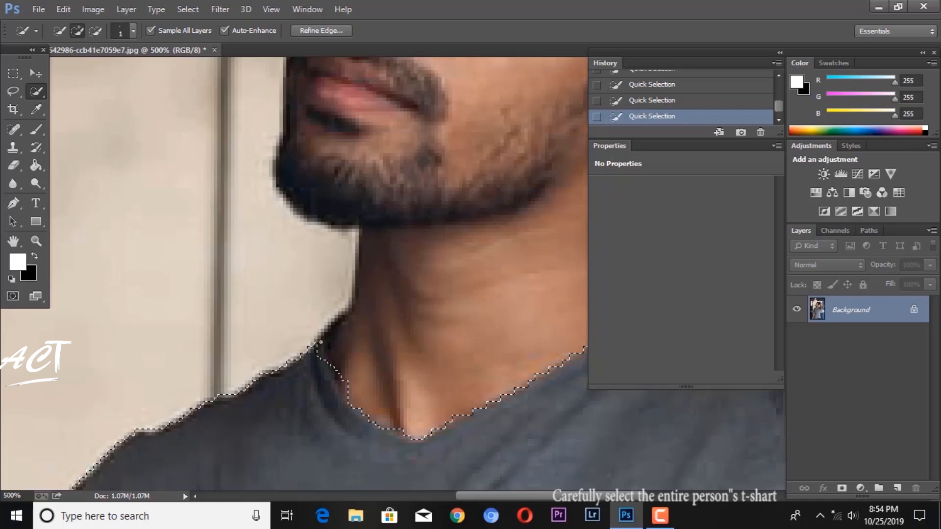
left_click_drag(330, 331, 335, 323)
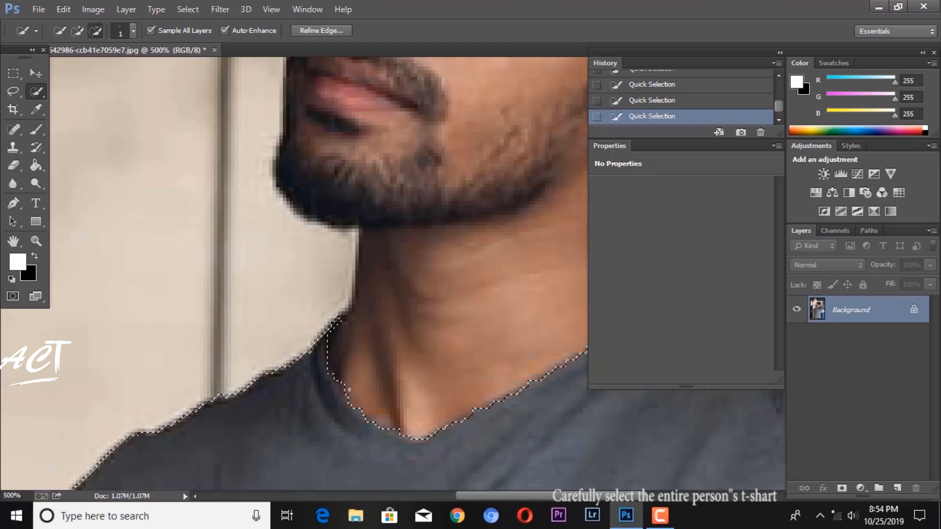
Step: Refine the selection along the shoulder under the raised arm and add the outer tip of that sleeve
mouse_move(477, 418)
left_mouse_down()
mouse_move(296, 378)
mouse_move(174, 410)
left_mouse_up()
left_click(390, 267, "alt")
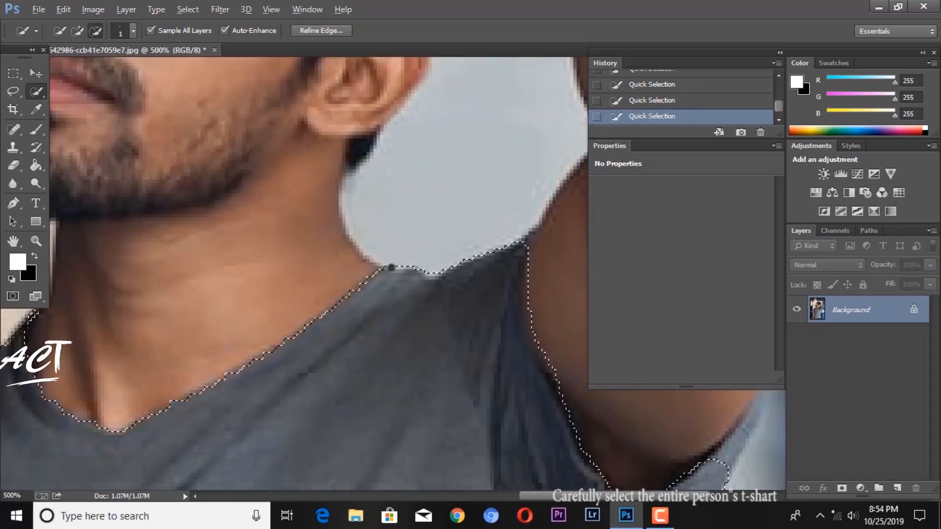
left_click_drag(433, 288, 386, 288)
left_click_drag(485, 336, 285, 249)
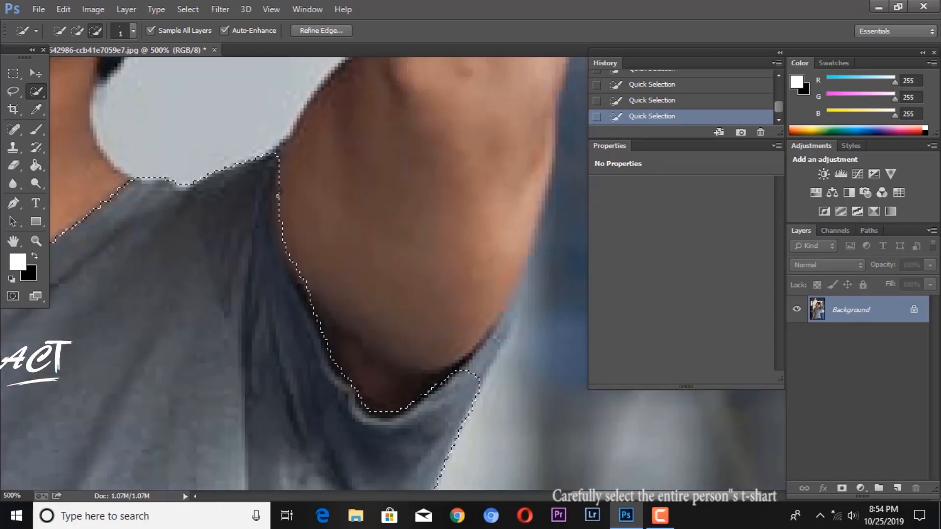
left_click_drag(300, 210, 211, 145)
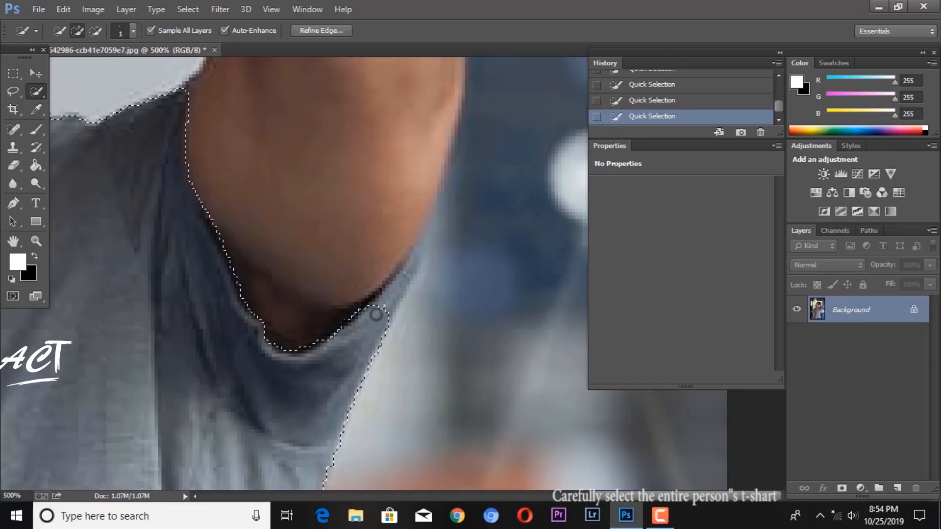
left_click_drag(377, 310, 416, 255)
Step: Trim the selection along the T-shirt's side edge below the raised arm, down to the hem
left_click_drag(332, 363, 343, 93)
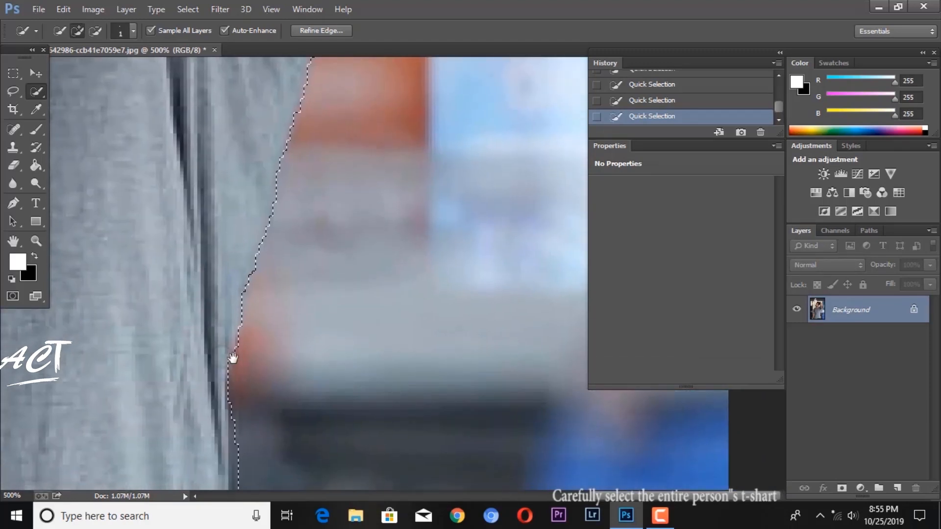
left_click_drag(230, 360, 233, 205)
mouse_move(235, 252)
left_mouse_down()
mouse_move(239, 457)
mouse_move(225, 217)
left_mouse_up()
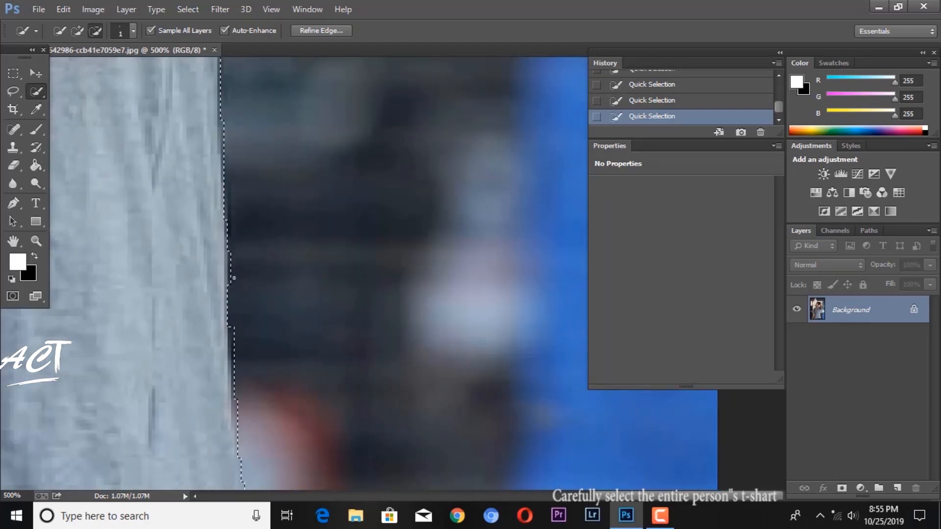
mouse_move(234, 321)
left_mouse_down()
mouse_move(234, 393)
mouse_move(227, 230)
mouse_move(233, 311)
mouse_move(265, 193)
left_mouse_up()
mouse_move(231, 220)
left_mouse_down()
mouse_move(266, 114)
mouse_move(401, 169)
mouse_move(435, 168)
left_mouse_up()
mouse_move(118, 179)
left_mouse_down()
mouse_move(227, 180)
mouse_move(408, 160)
left_mouse_up()
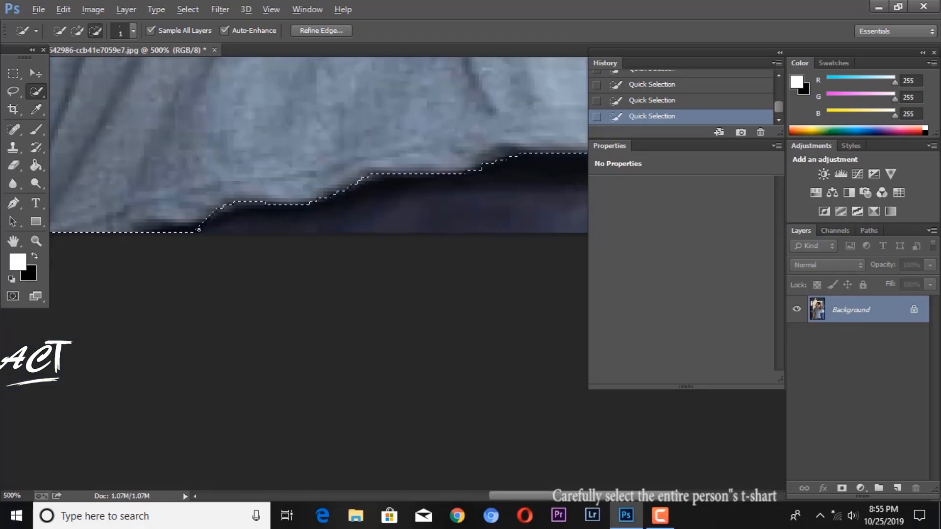
Step: Refine the selection at the hem corner and along the T-shirt edge beside the lowered arm
mouse_move(200, 229)
left_mouse_down()
mouse_move(149, 229)
mouse_move(390, 285)
left_mouse_up()
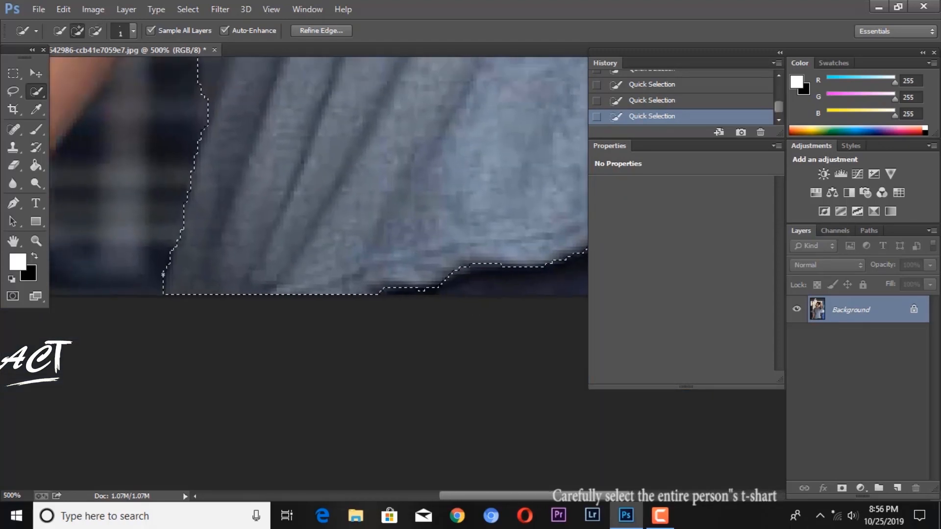
left_click_drag(233, 181, 237, 323)
left_click_drag(240, 96, 231, 361)
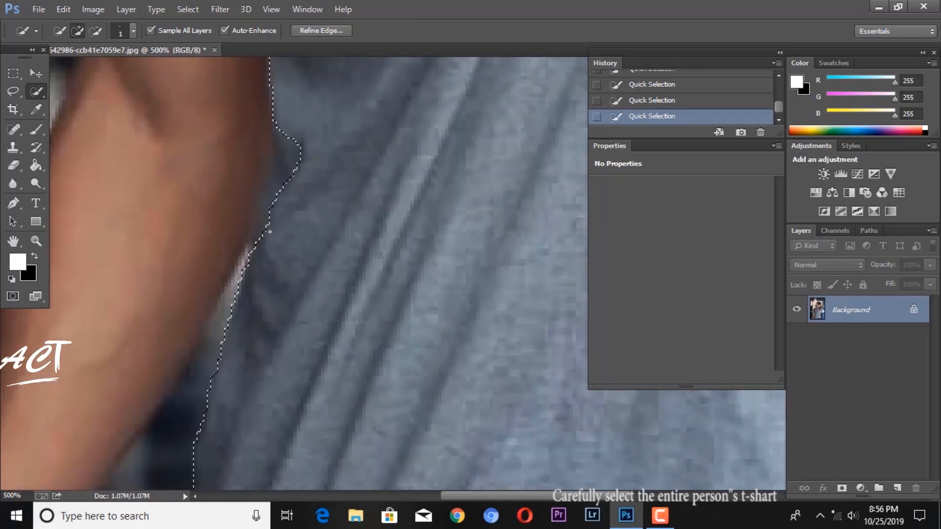
mouse_move(280, 245)
left_mouse_down()
mouse_move(276, 194)
mouse_move(314, 425)
left_mouse_up()
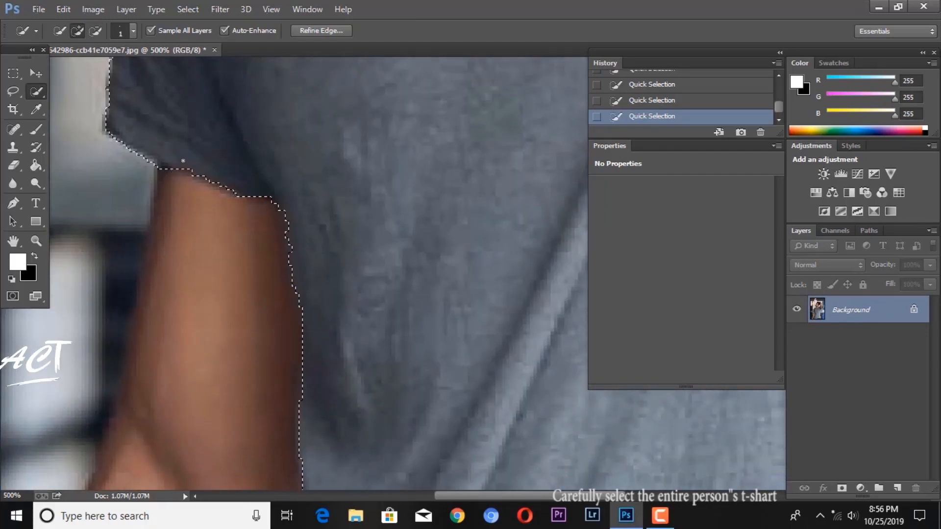
Step: Tidy the selection around the lowered arm's sleeve hem and along its outer edge up to the shoulder
left_click_drag(183, 161, 232, 198)
left_click(208, 201, "alt")
left_click_drag(224, 143, 241, 263)
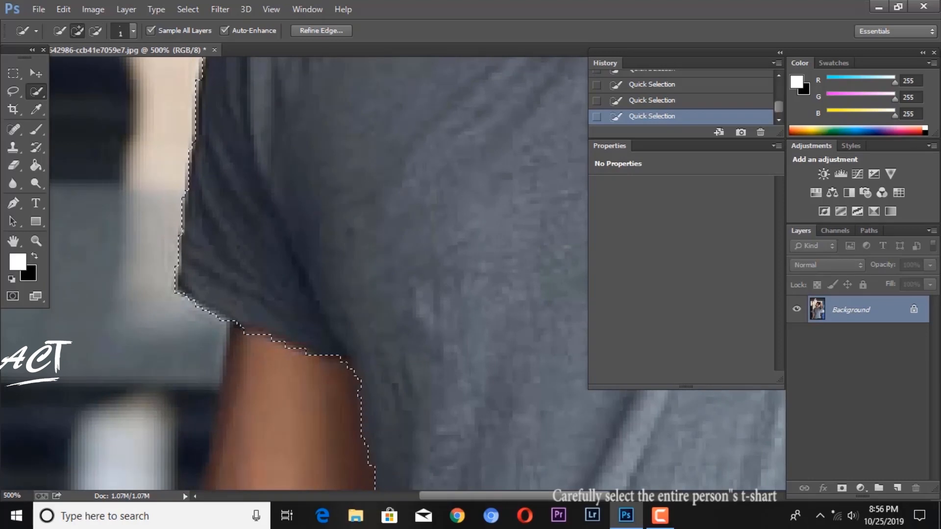
left_click_drag(235, 142, 213, 355)
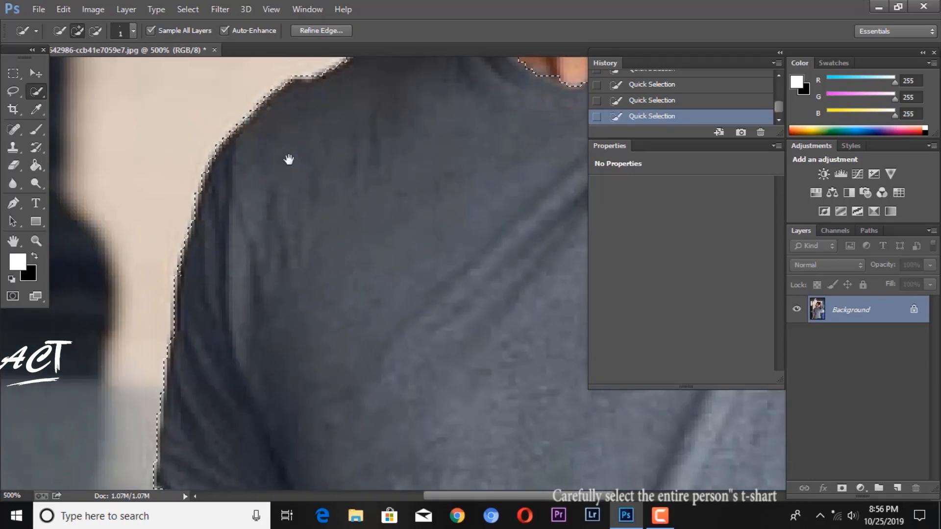
Step: Copy the selected T-shirt onto its own layer and check the cutout by hiding and reshowing the Background
left_click_drag(513, 144, 342, 238)
key("ctrl+0")
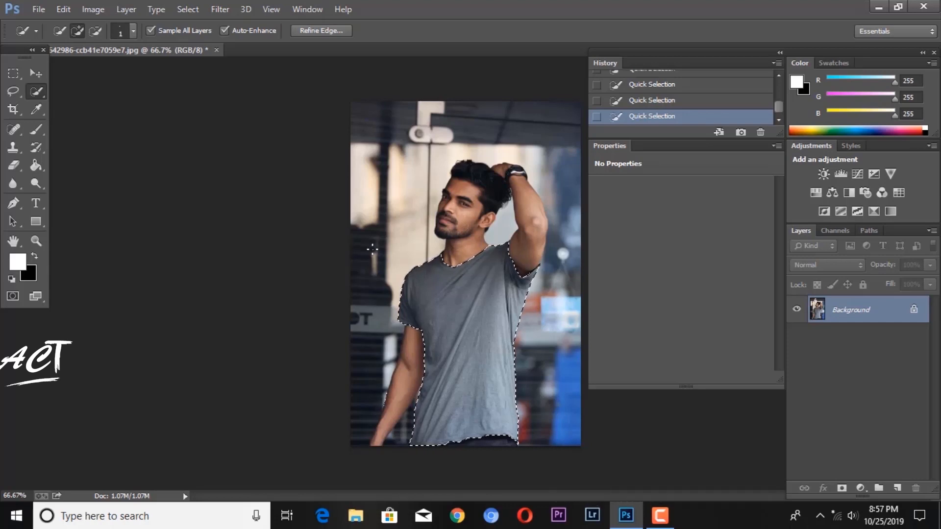
right_click(470, 307)
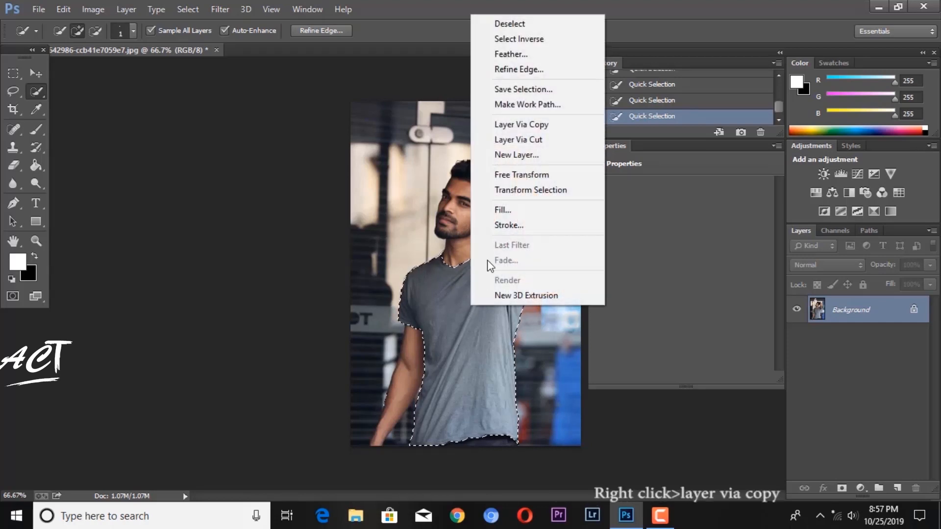
left_click(520, 128)
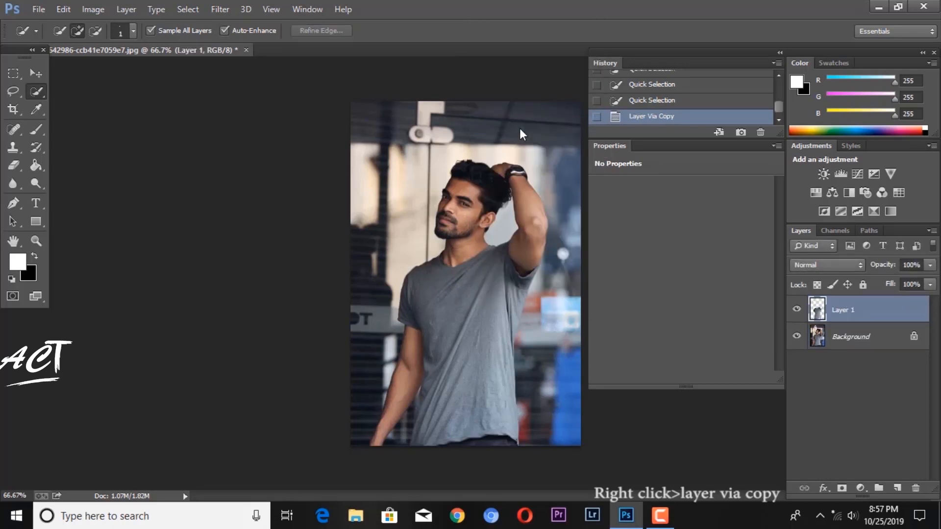
left_click(796, 337)
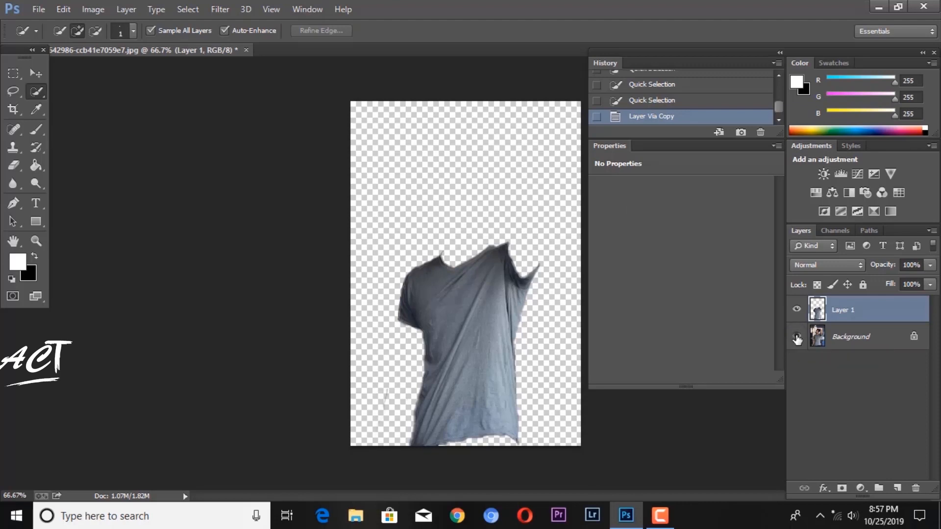
left_click(796, 337)
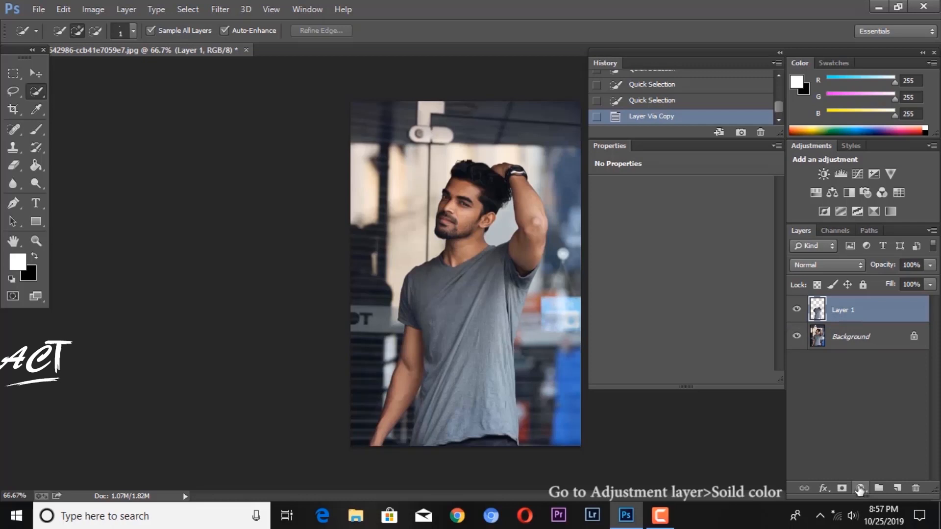
Step: Add a Solid Color fill layer in blue #2730eb above the T-shirt layer and clip it to that layer
left_click(860, 488)
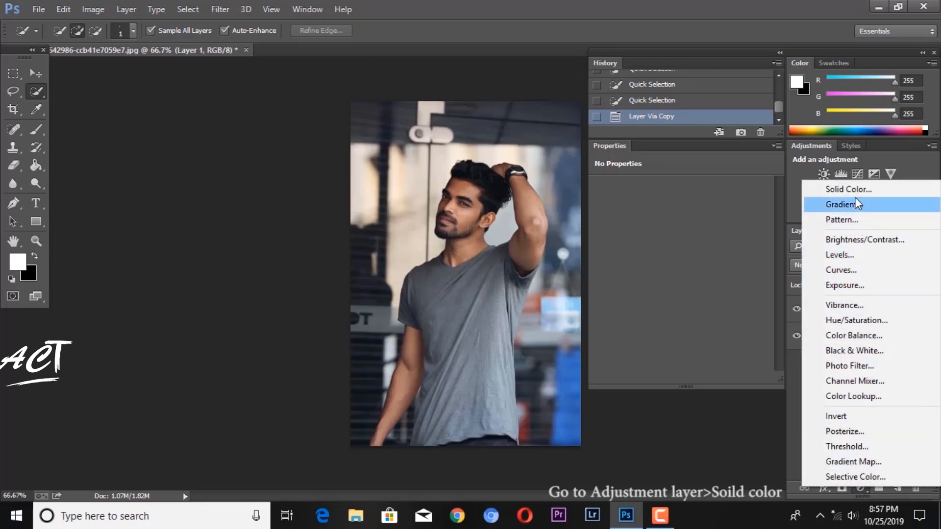
left_click(854, 188)
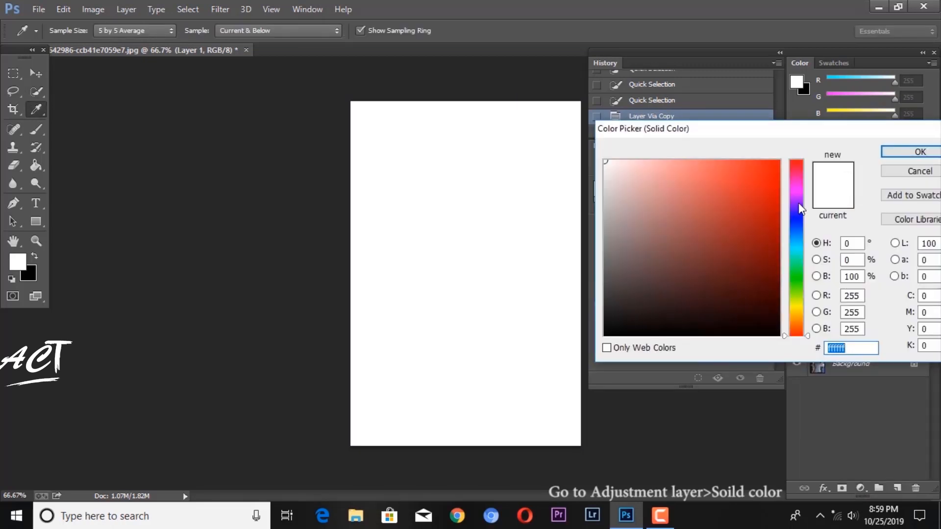
left_click_drag(798, 204, 799, 220)
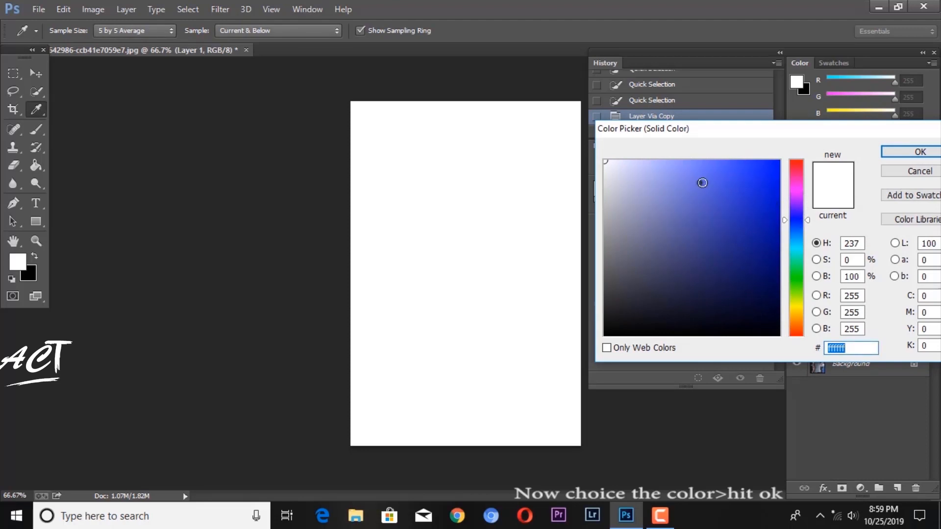
left_click(757, 176)
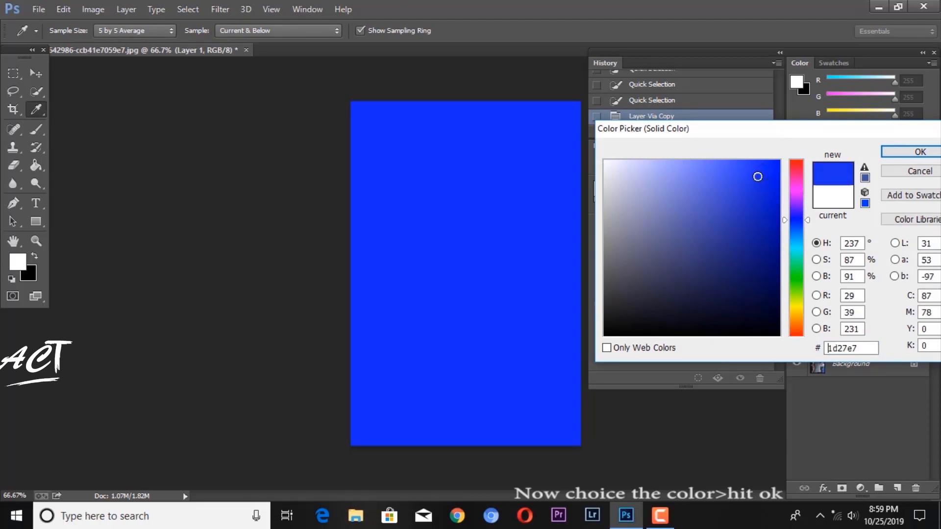
left_click(751, 174)
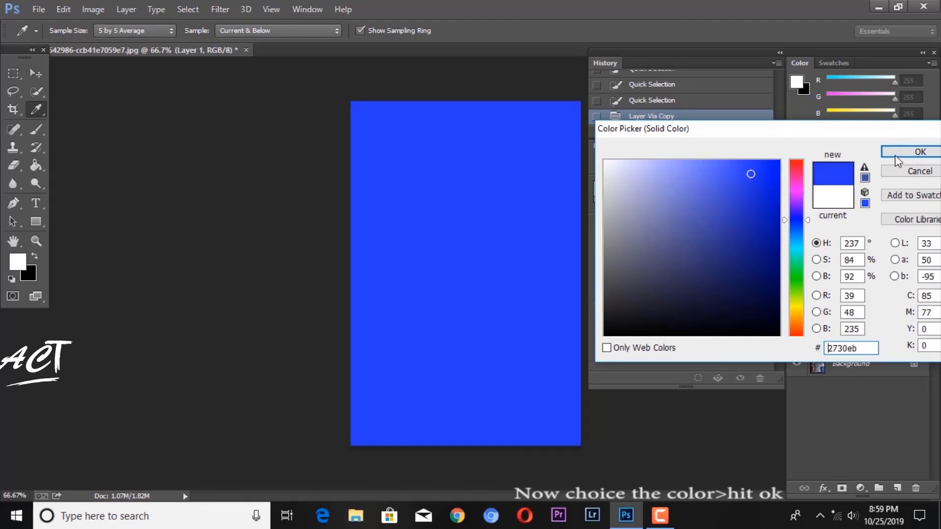
left_click(904, 151)
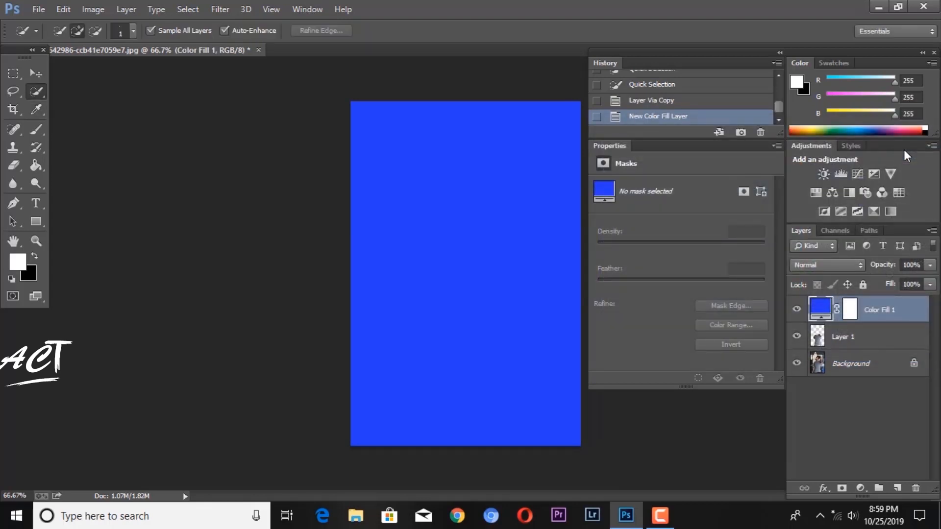
right_click(852, 313)
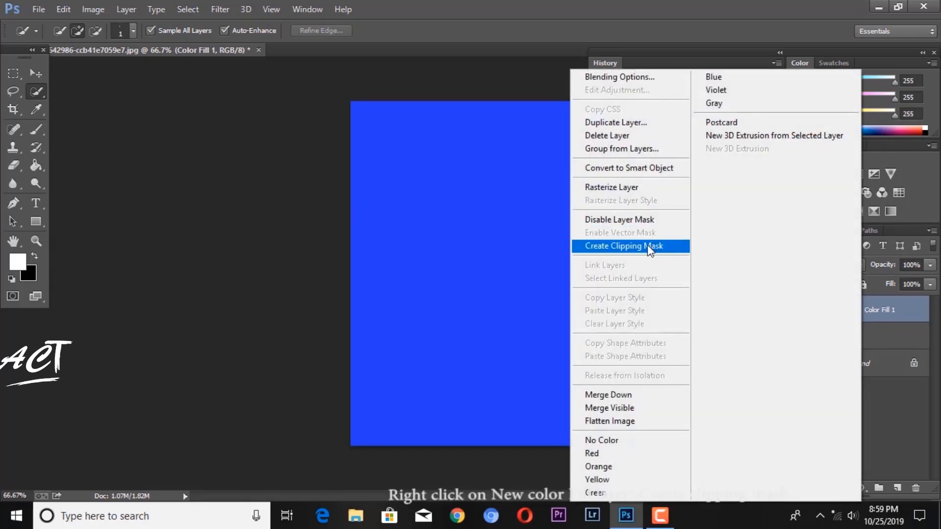
left_click(639, 248)
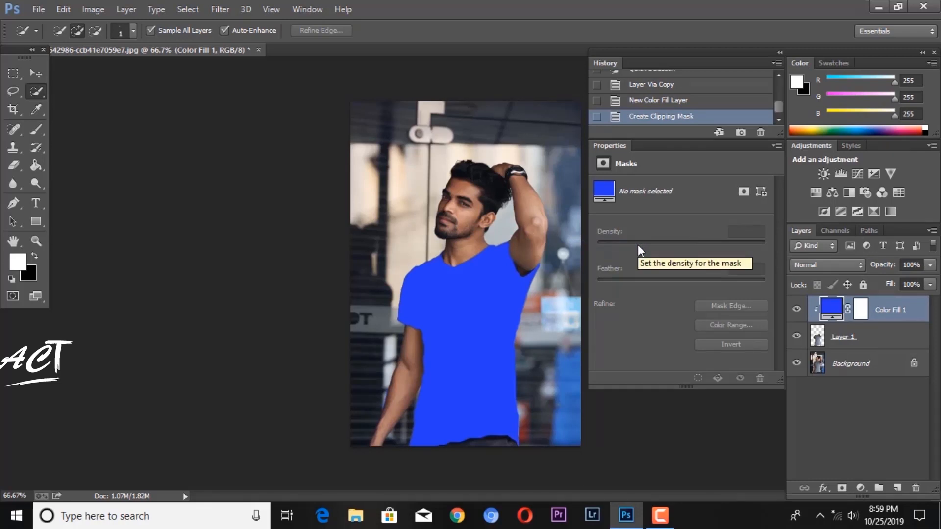
Step: Compare darkening blend modes such as Darken, Multiply and Color Burn on the colour fill layer and settle on Linear Burn
left_click(838, 263)
left_click(815, 42)
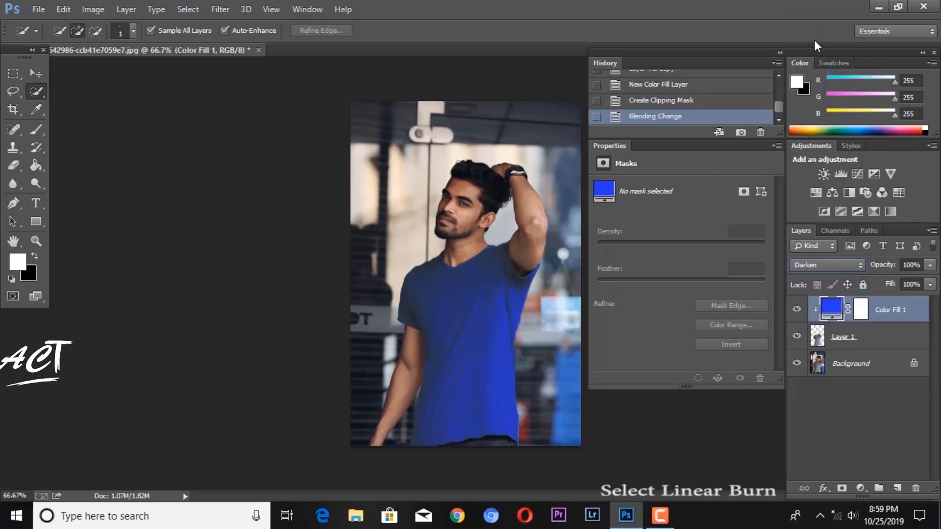
key("shift+plus")
key("shift+minus")
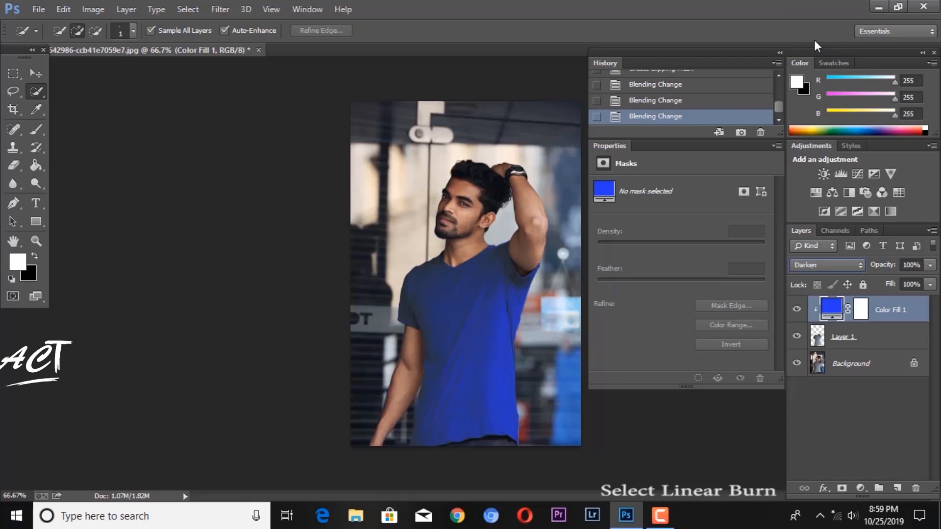
key("shift+plus")
key("shift+plus")
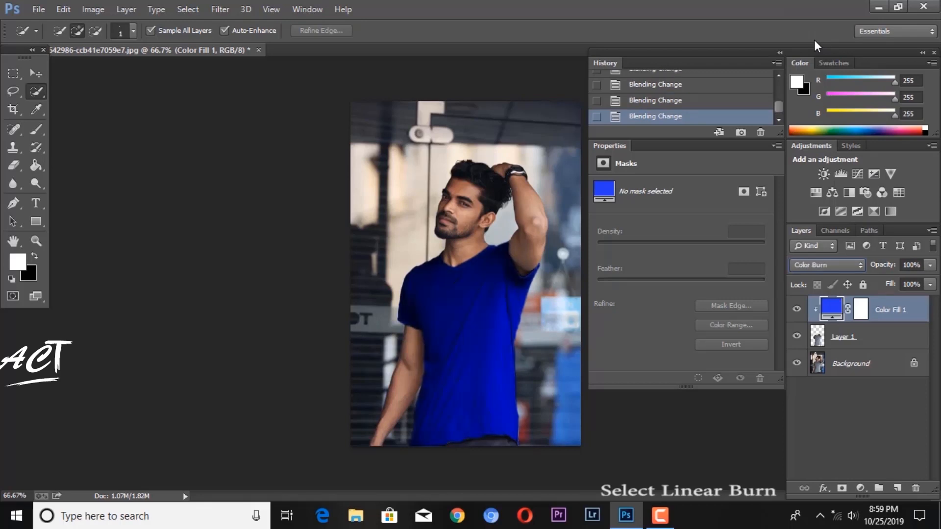
key("shift+plus")
key("shift+plus")
key("shift+minus")
key("shift+minus")
key("shift+minus")
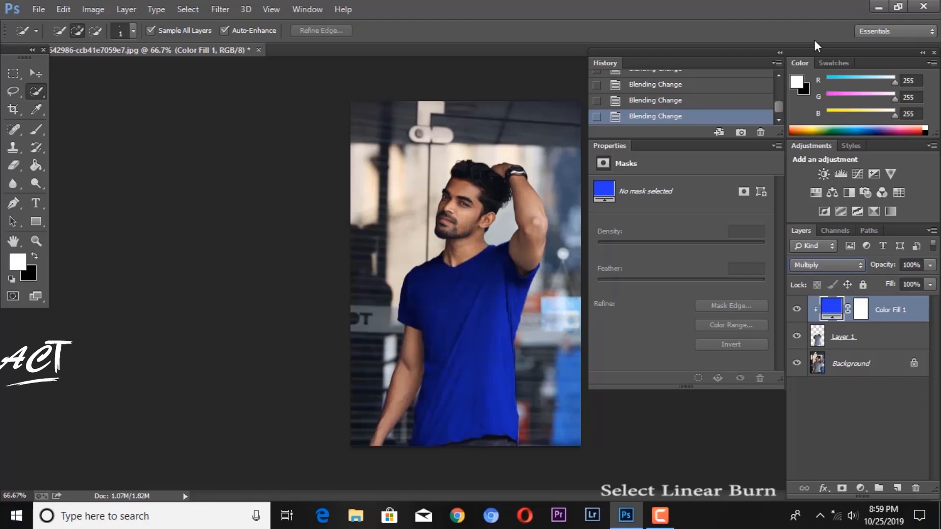
key("shift+plus")
key("shift+plus")
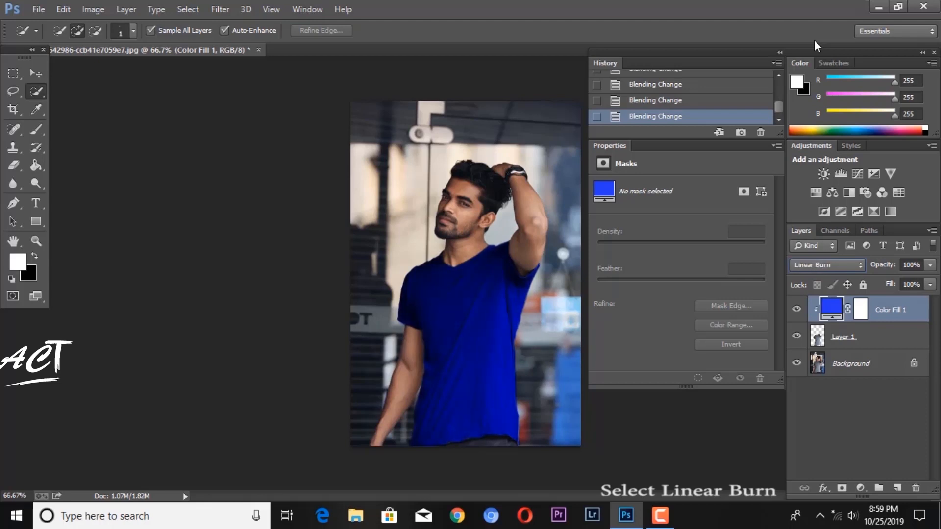
key("shift+minus")
key("shift+plus")
Step: Change the fill layer's colour to a lighter blue, #2796eb, by shifting its hue to 206°
double_click(836, 310)
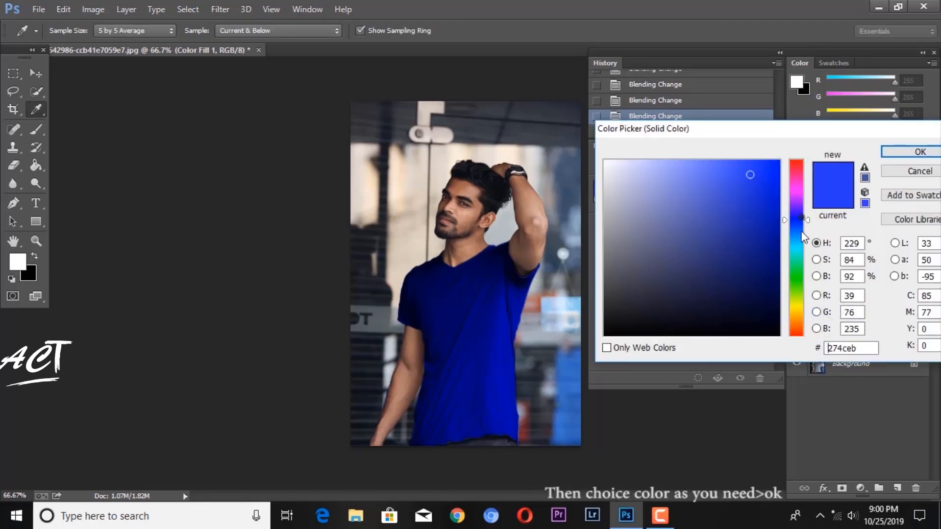
mouse_move(801, 231)
left_mouse_down()
mouse_move(801, 248)
mouse_move(795, 162)
mouse_move(796, 319)
mouse_move(798, 232)
left_mouse_up()
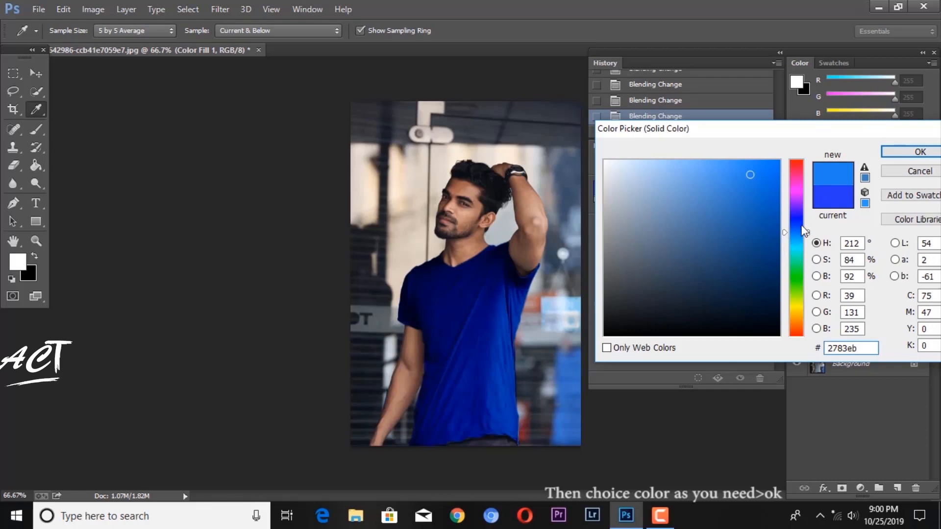
left_click_drag(796, 230, 797, 234)
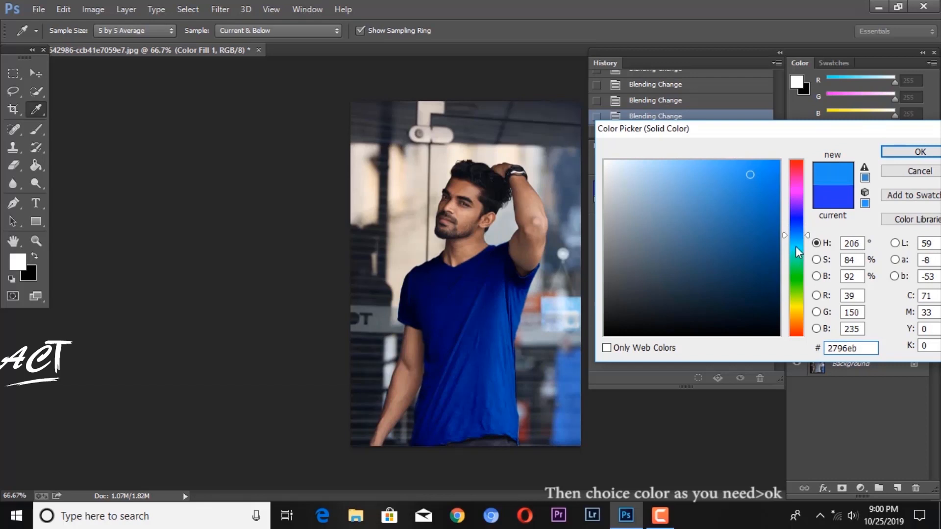
left_click(909, 153)
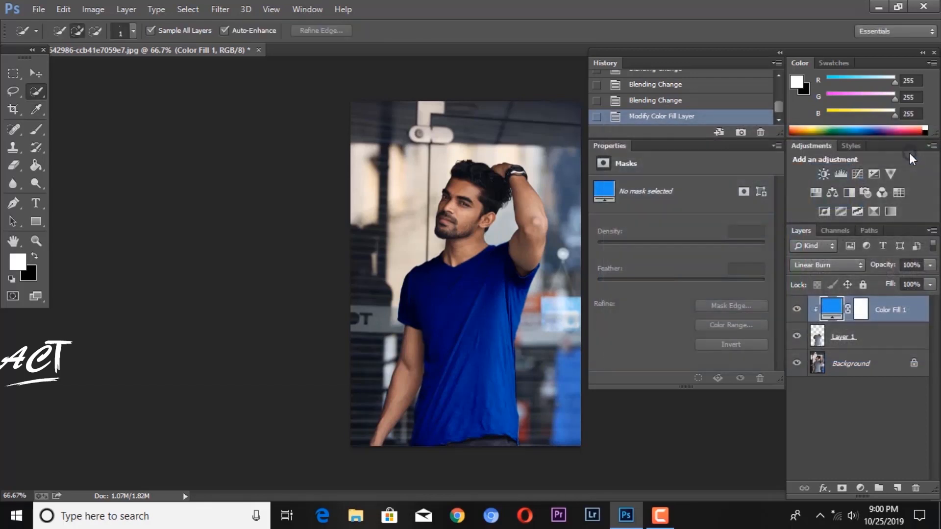